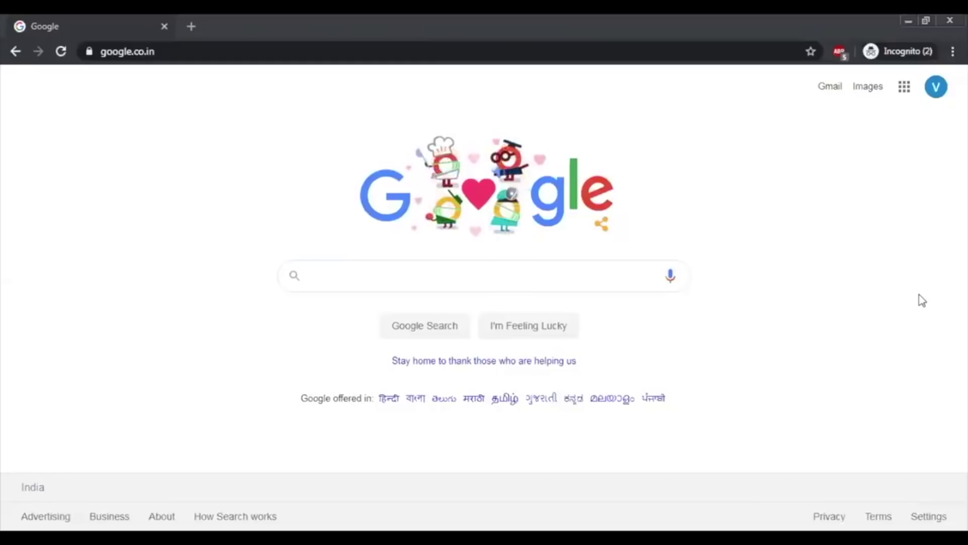
Step: Search Google for "google docs"
{"action": "left_click", "coordinate": [495, 281]}
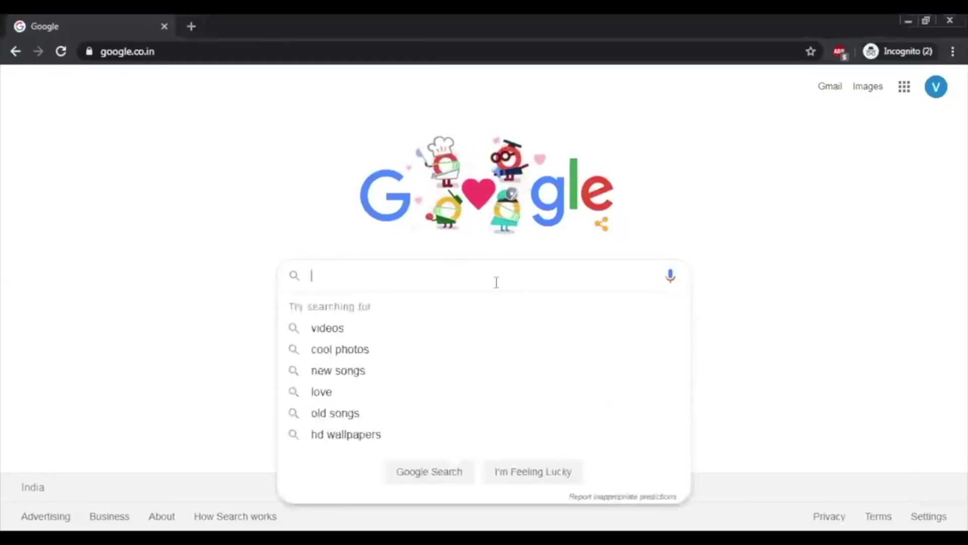
{"action": "type", "text": "google "}
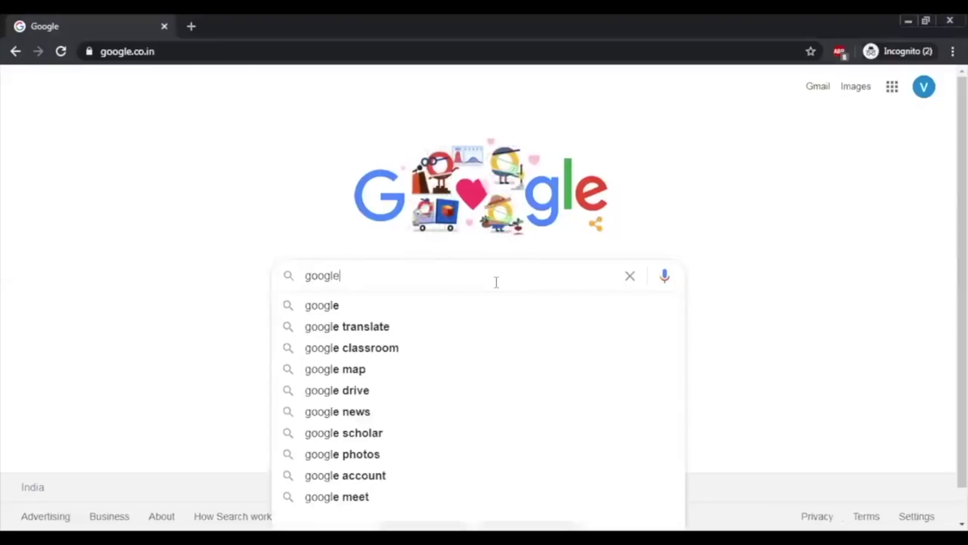
{"action": "type", "text": "docs"}
{"action": "key", "text": "Return"}
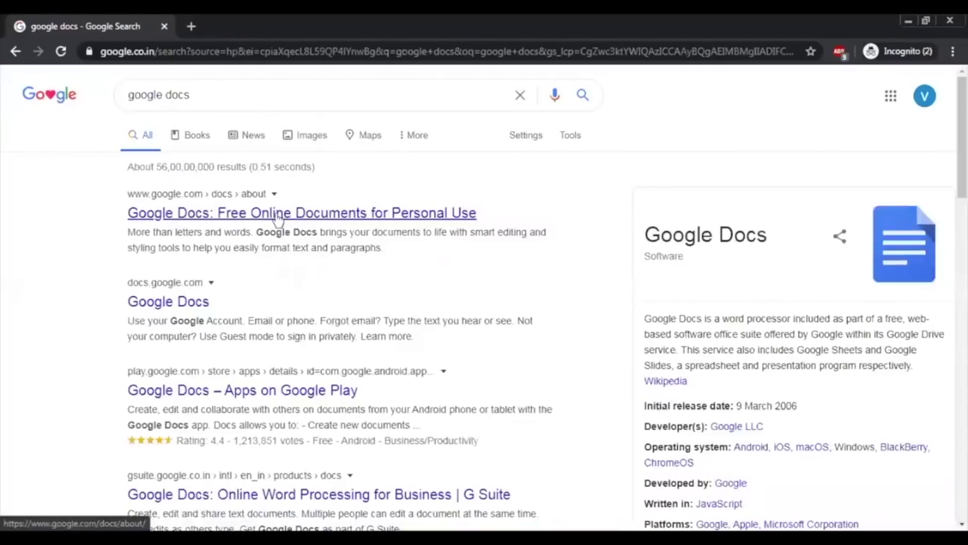
Step: Open Google Docs for personal use from the search results and create a blank document
{"action": "left_click", "coordinate": [278, 214]}
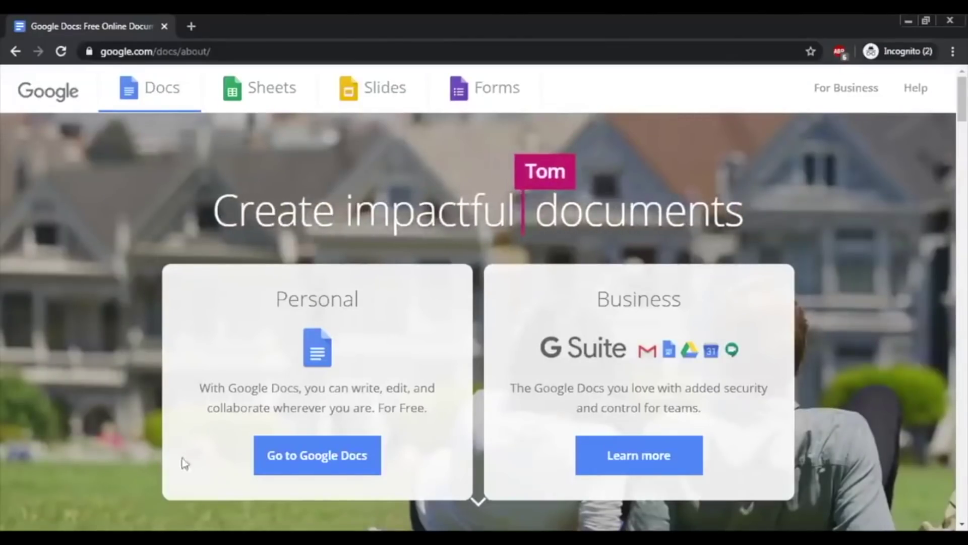
{"action": "left_click", "coordinate": [317, 471]}
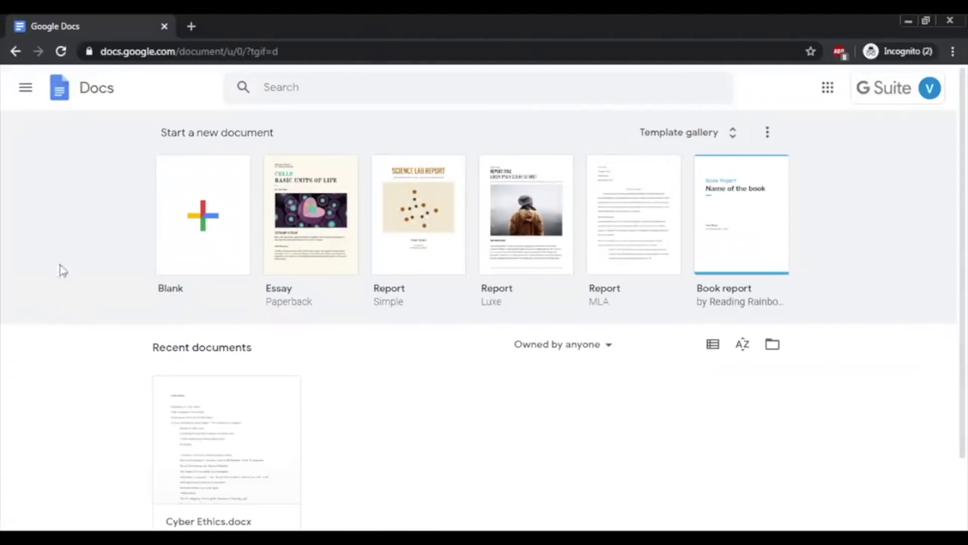
{"action": "left_click", "coordinate": [182, 226]}
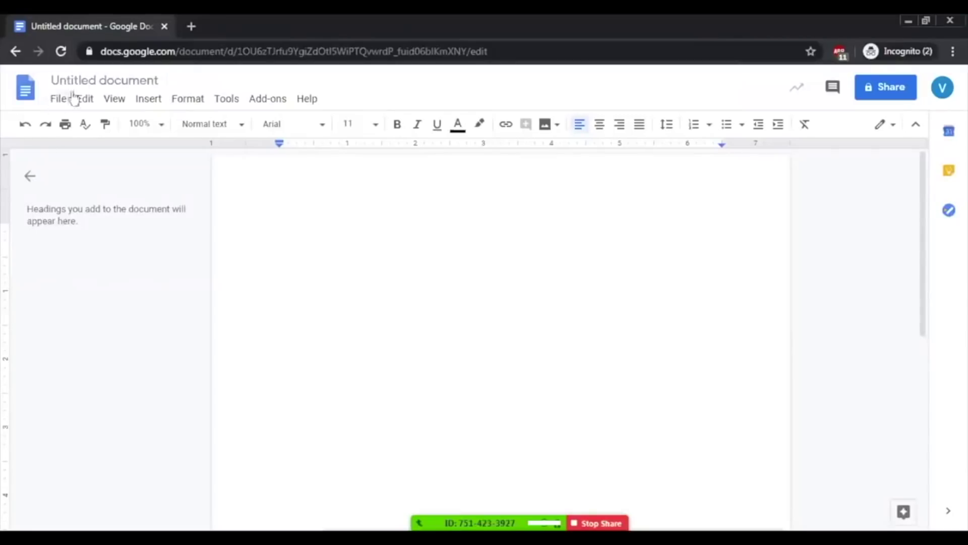
Step: Rename the untitled document as "Air Pollution In Delhi"
{"action": "left_click", "coordinate": [112, 82]}
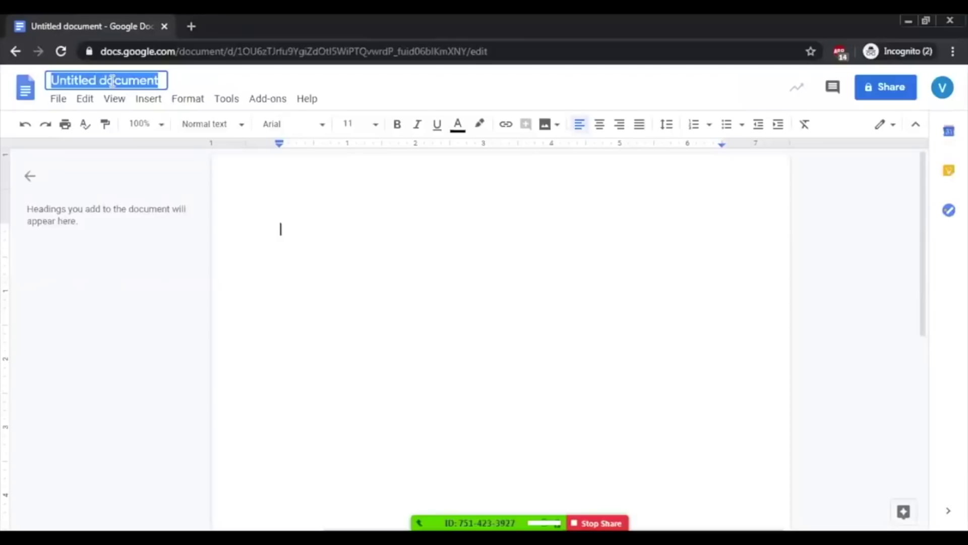
{"action": "type", "text": "Air"}
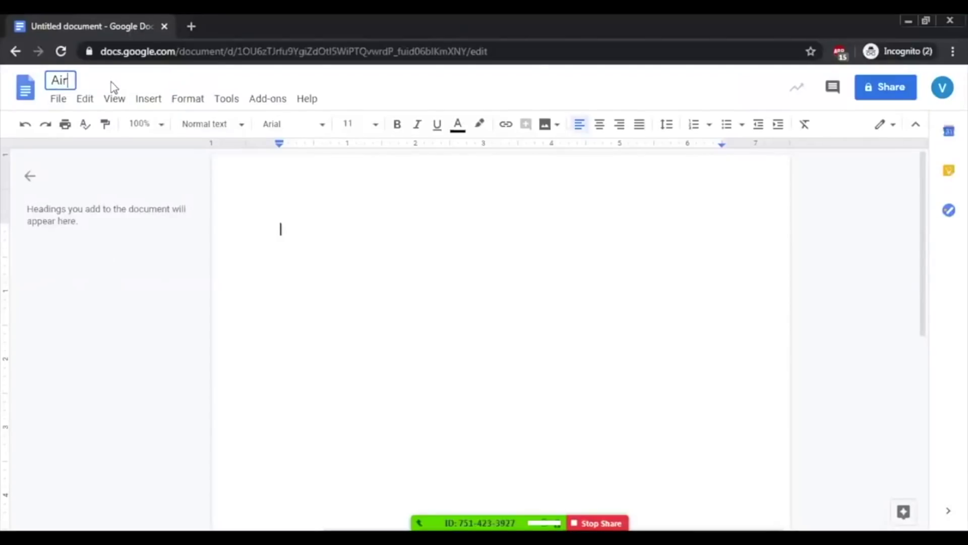
{"action": "type", "text": " Pull"}
{"action": "key", "text": "BackSpace"}
{"action": "key", "text": "BackSpace"}
{"action": "key", "text": "BackSpace"}
{"action": "type", "text": "oluu"}
{"action": "type", "text": "tion"}
{"action": "key", "text": "BackSpace"}
{"action": "key", "text": "BackSpace"}
{"action": "key", "text": "BackSpace"}
{"action": "key", "text": "BackSpace"}
{"action": "key", "text": "BackSpace"}
{"action": "key", "text": "BackSpace"}
{"action": "type", "text": "lution In"}
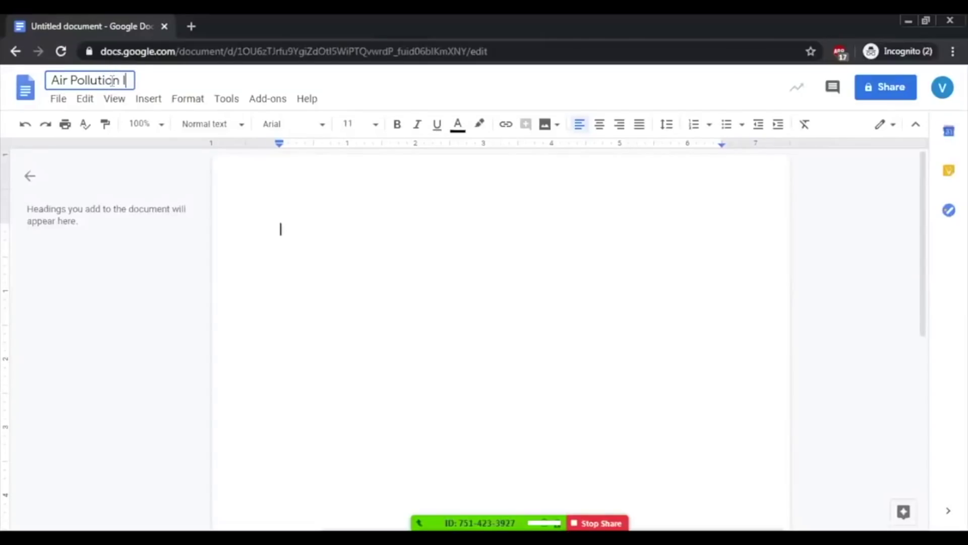
{"action": "type", "text": "hi"}
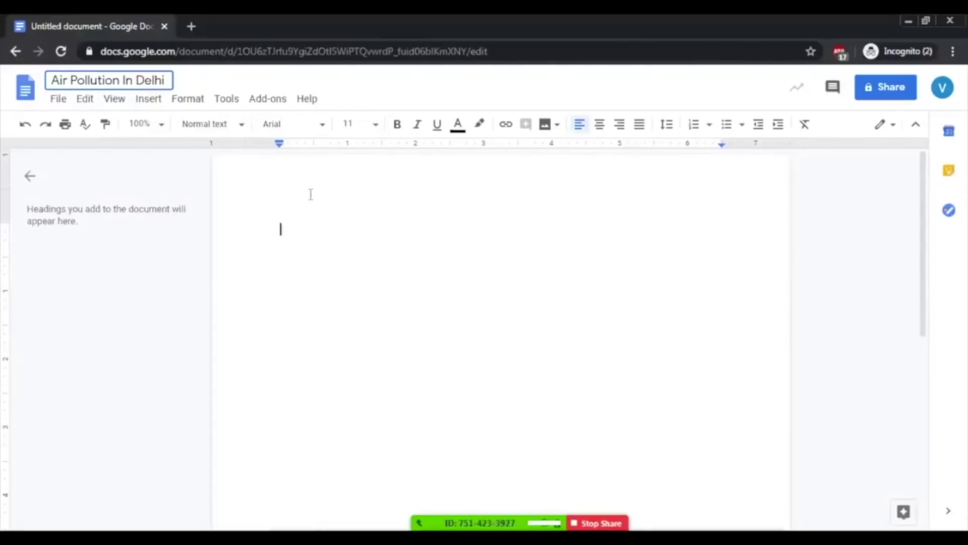
Step: Enter the heading "Air Pollution in Delhi" in the document body, correcting its misspelled word with the suggested spelling "Pollution"
{"action": "left_click", "coordinate": [349, 218]}
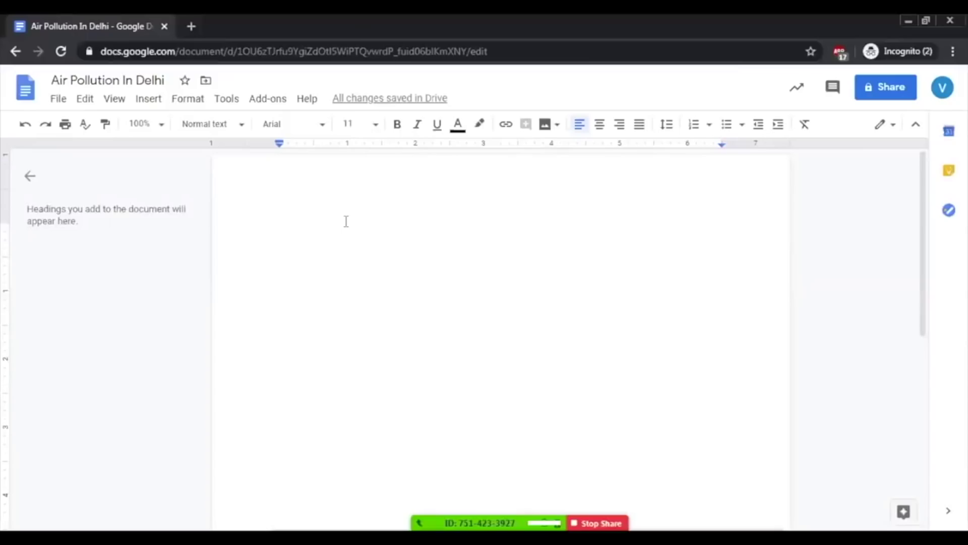
{"action": "type", "text": "Air Pullution In Delhi"}
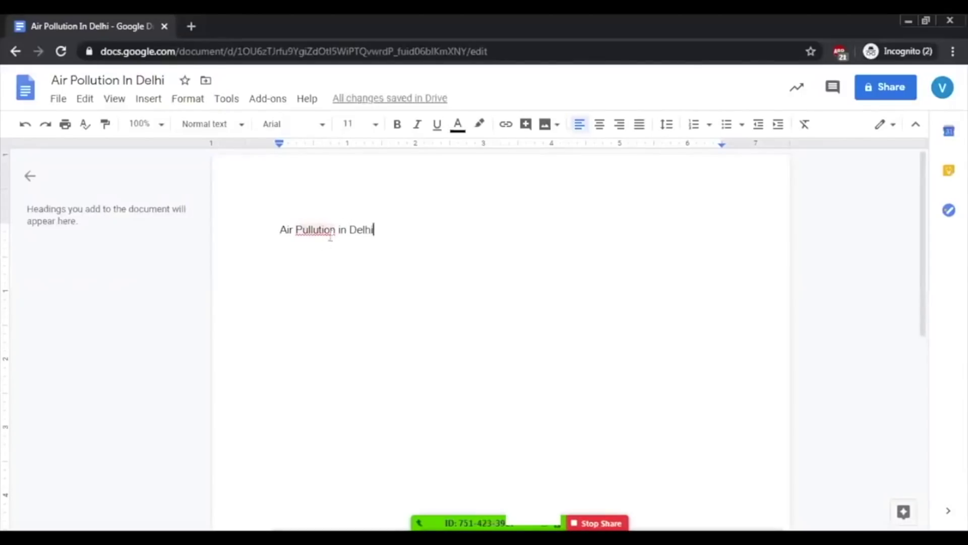
{"action": "right_click", "coordinate": [325, 230]}
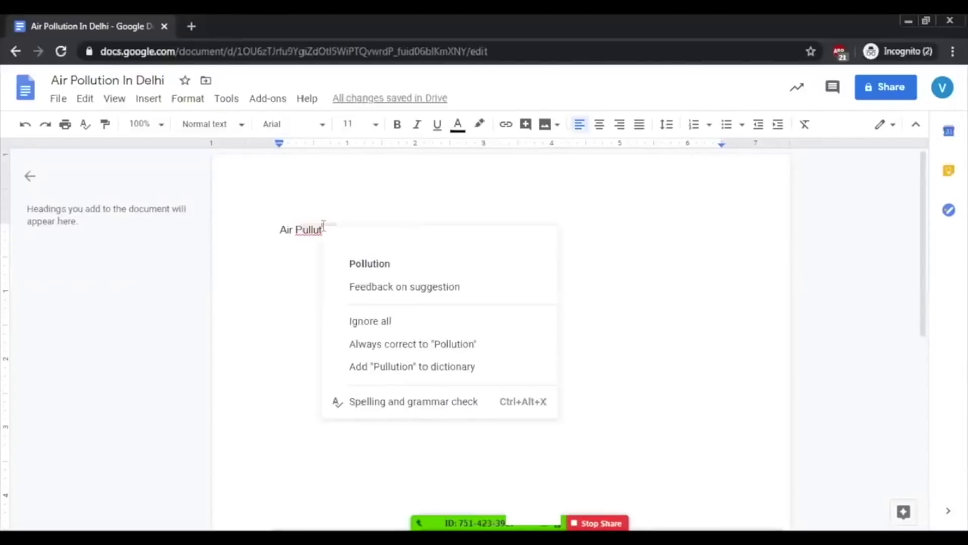
{"action": "left_click", "coordinate": [355, 264]}
{"action": "left_click", "coordinate": [404, 229]}
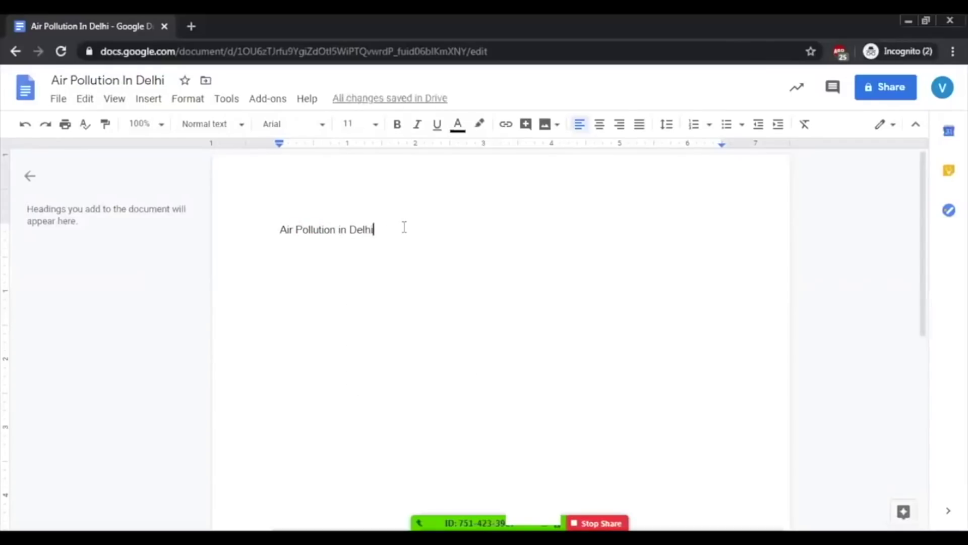
Step: Make the heading "Air Pollution in Delhi" bold and centre it
{"action": "triple_click", "coordinate": [281, 229]}
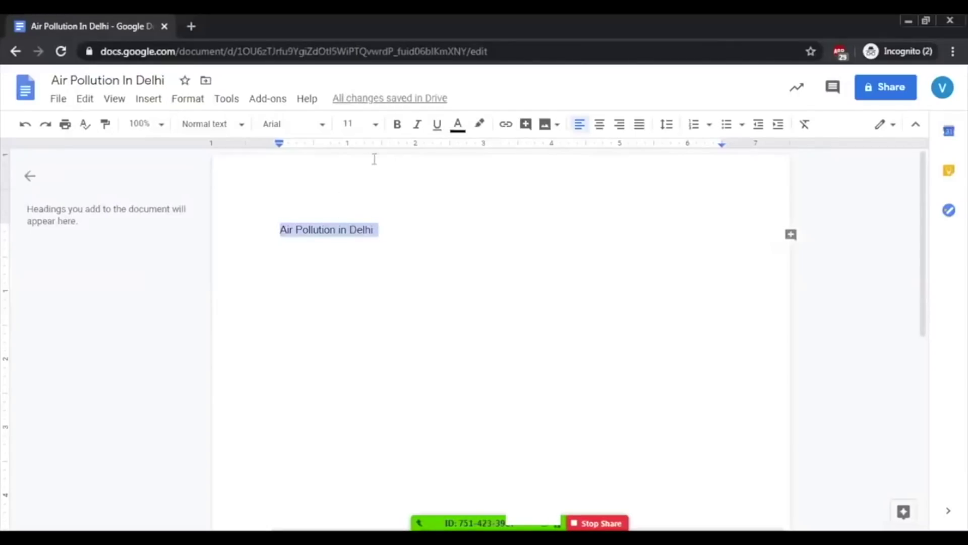
{"action": "left_click", "coordinate": [397, 125]}
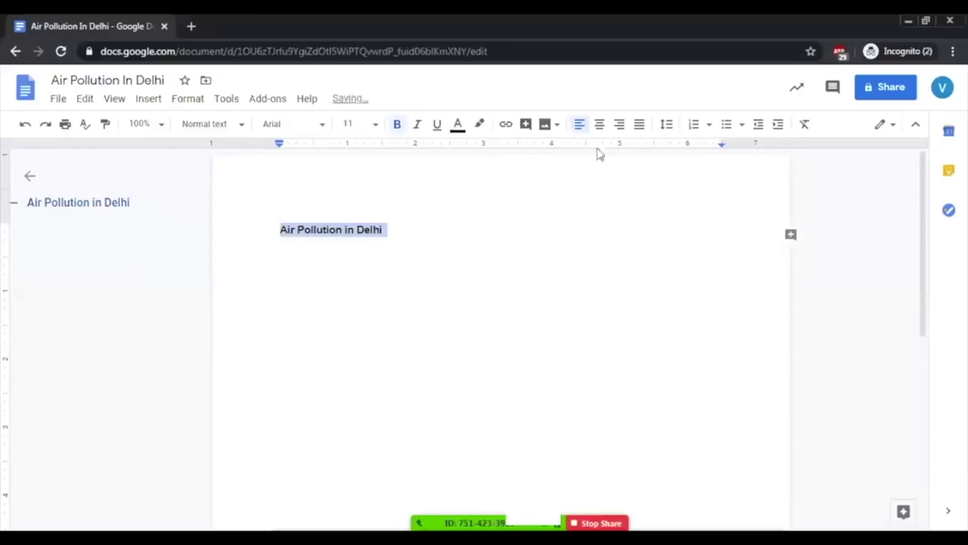
{"action": "left_click", "coordinate": [600, 125]}
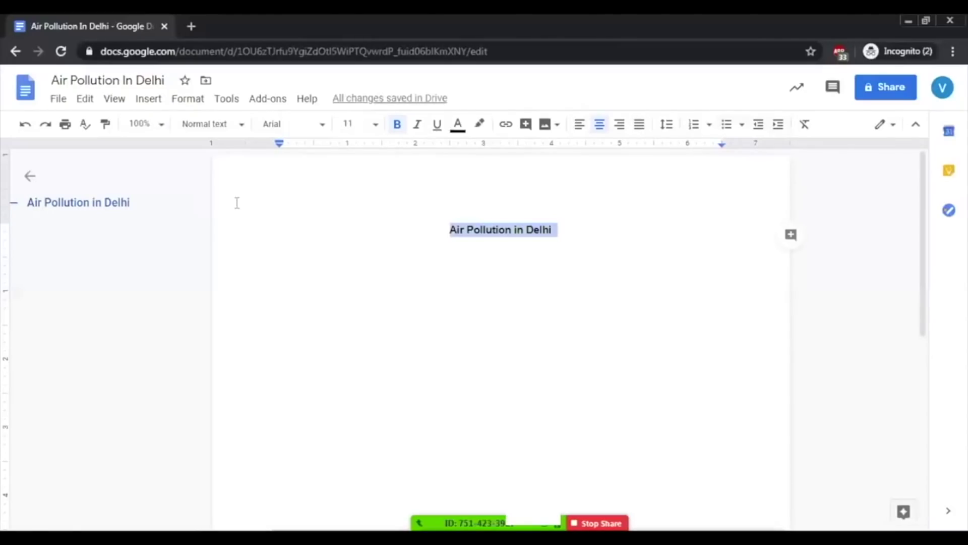
Step: Start a new left-aligned line below the heading
{"action": "left_click", "coordinate": [624, 232]}
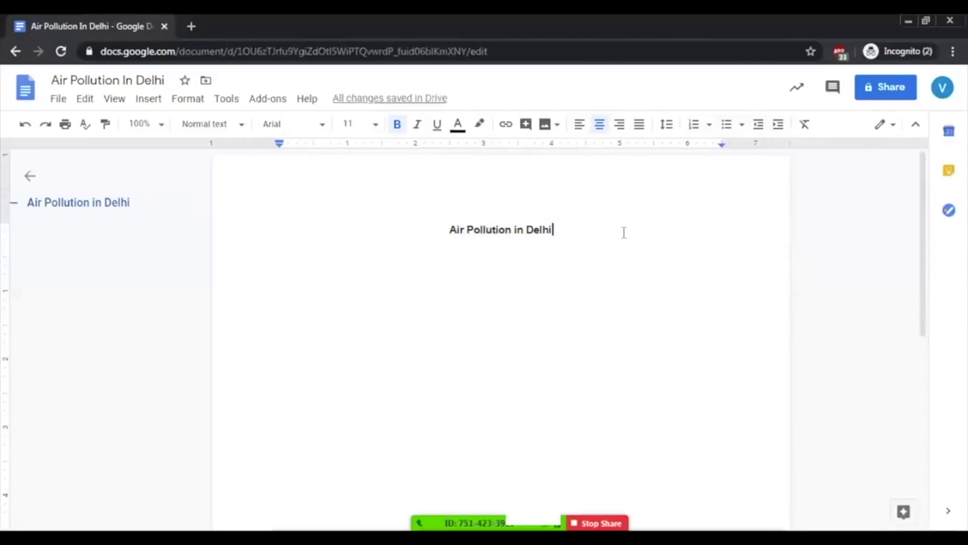
{"action": "key", "text": "Return"}
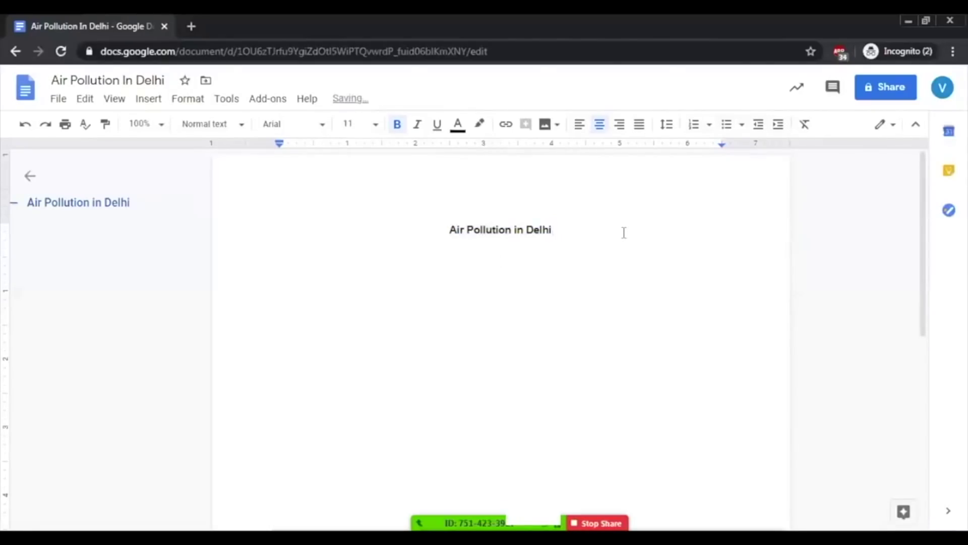
{"action": "left_click", "coordinate": [579, 124]}
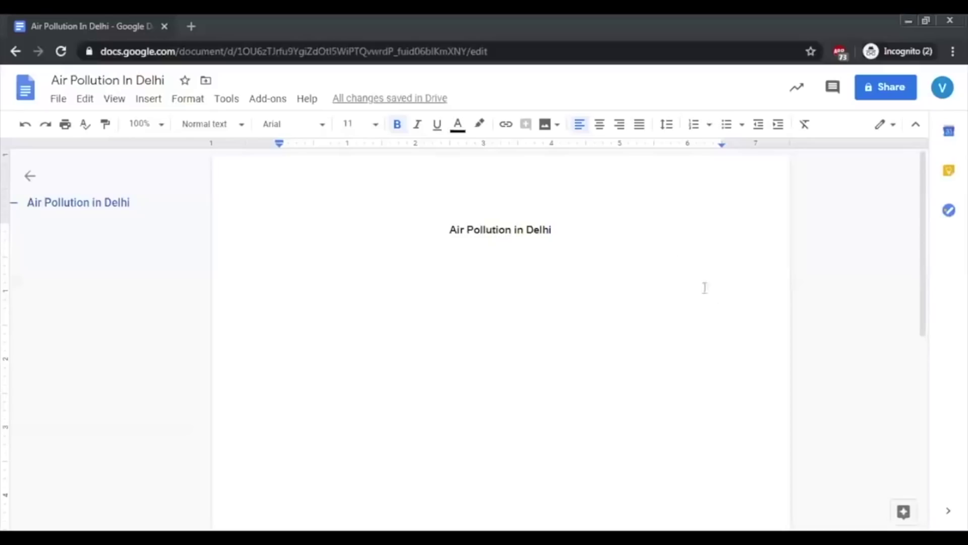
Step: Change the document's link sharing to "On - Anyone with the link" with "Can edit" access and save it
{"action": "left_click", "coordinate": [891, 90]}
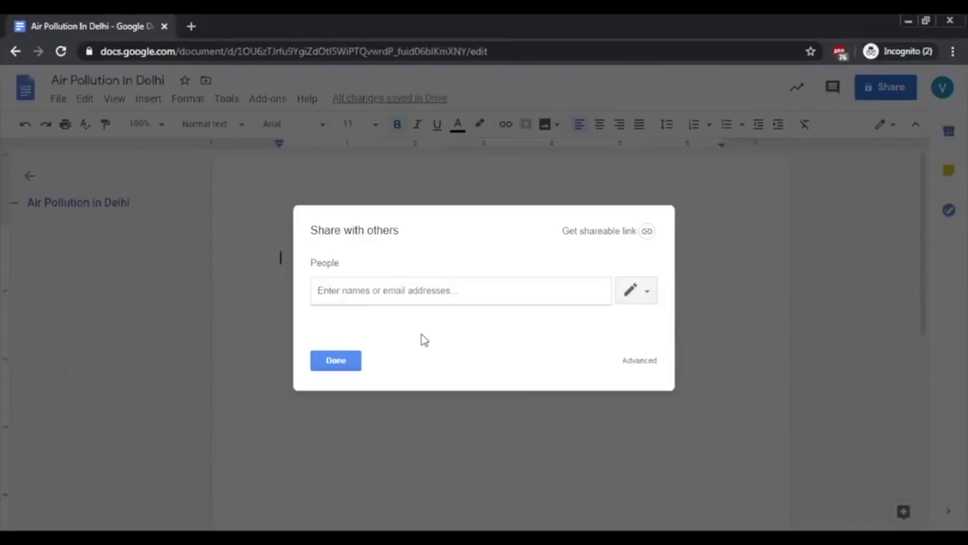
{"action": "left_click", "coordinate": [640, 360]}
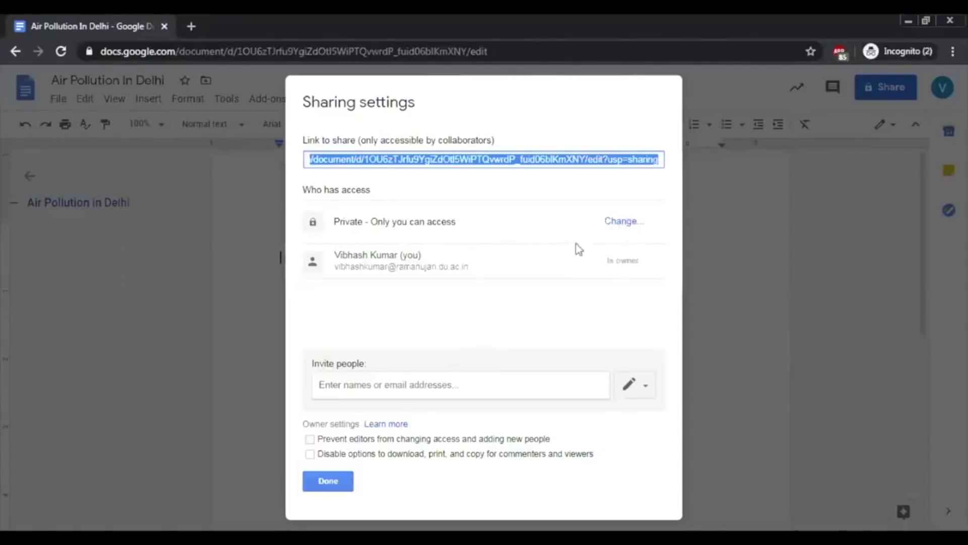
{"action": "left_click", "coordinate": [625, 224]}
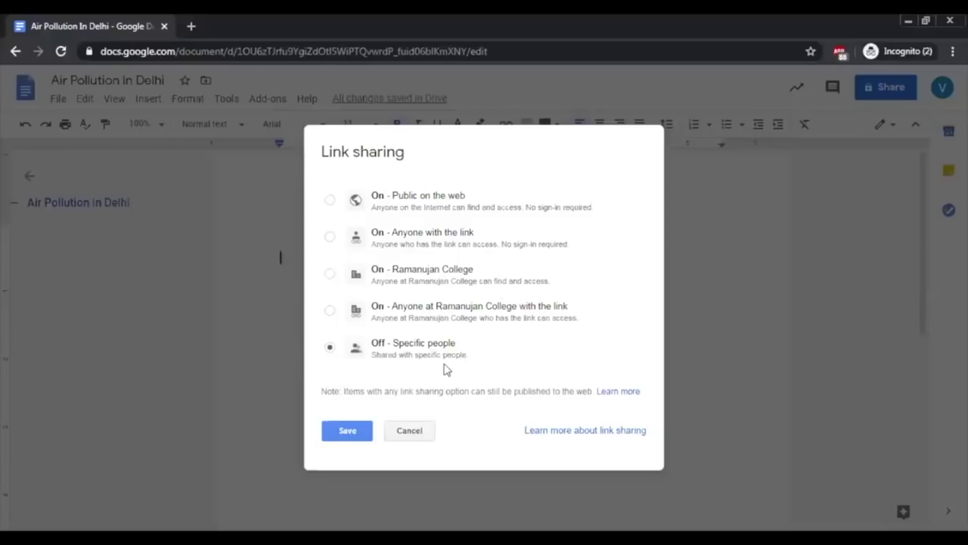
{"action": "left_click", "coordinate": [330, 237]}
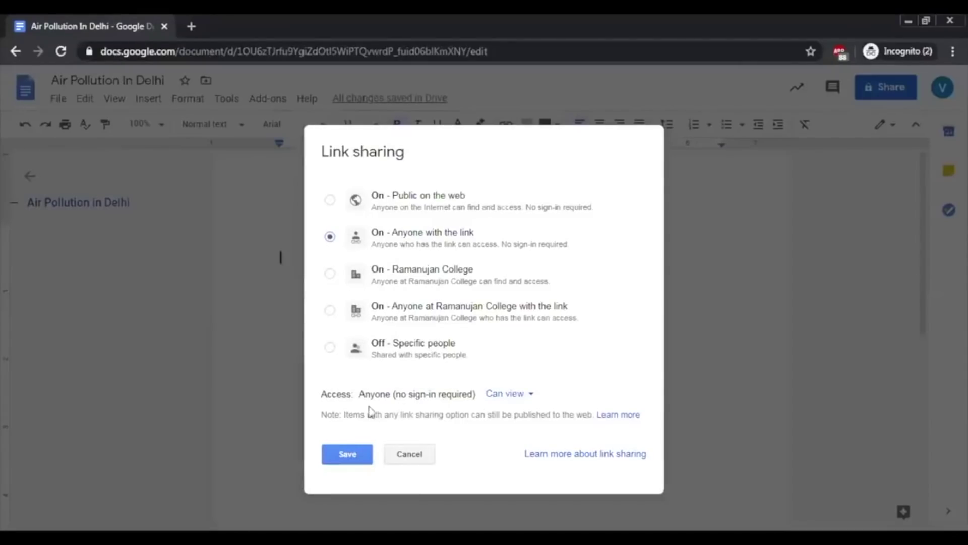
{"action": "left_click", "coordinate": [534, 398]}
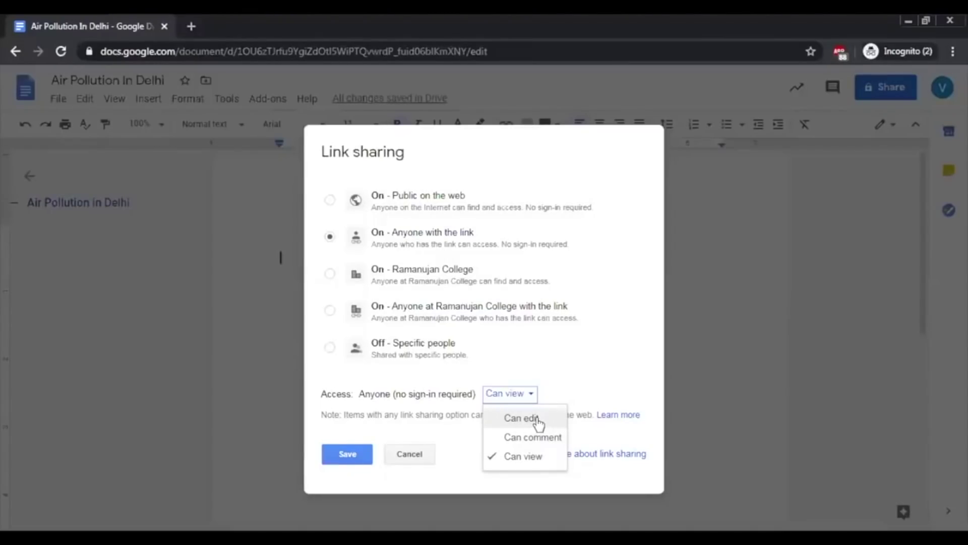
{"action": "left_click", "coordinate": [522, 418]}
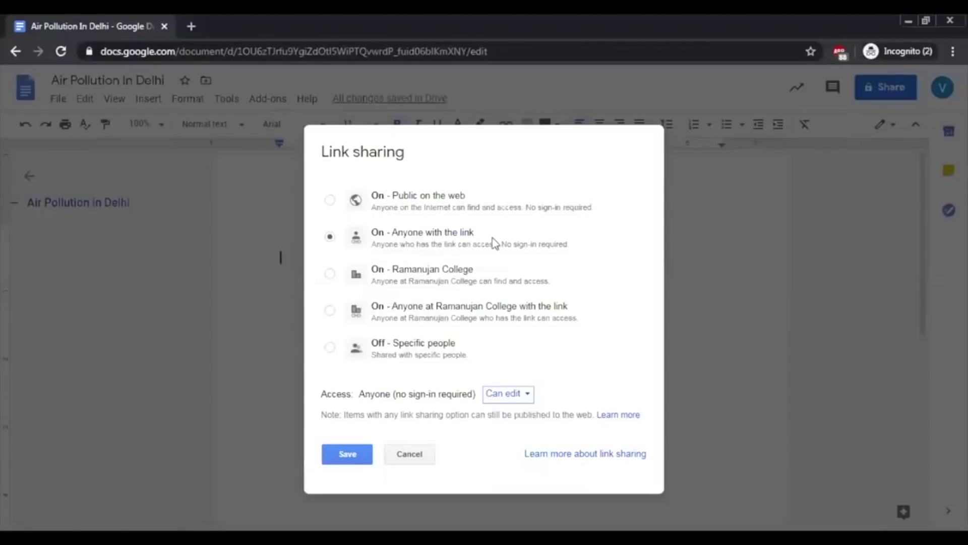
{"action": "left_click", "coordinate": [344, 459]}
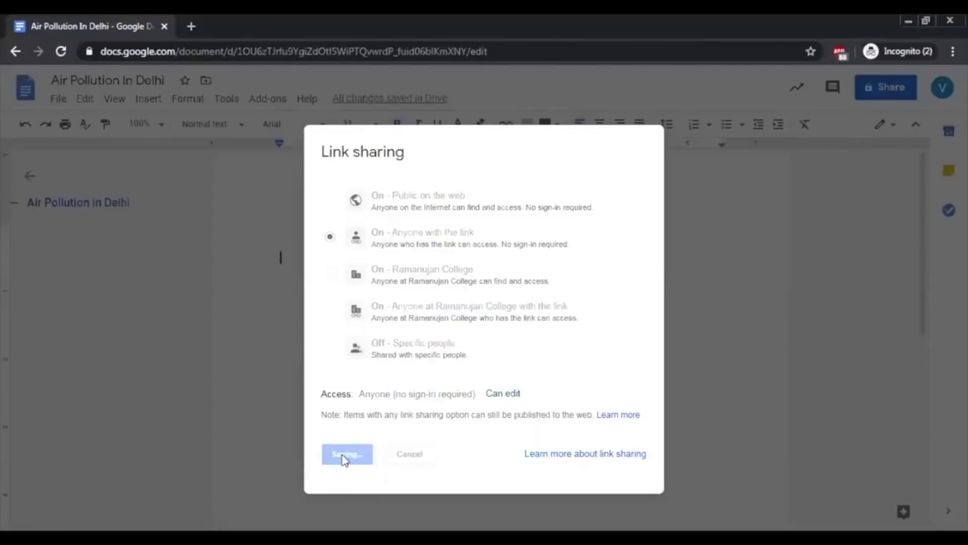
{"action": "left_click", "coordinate": [357, 389]}
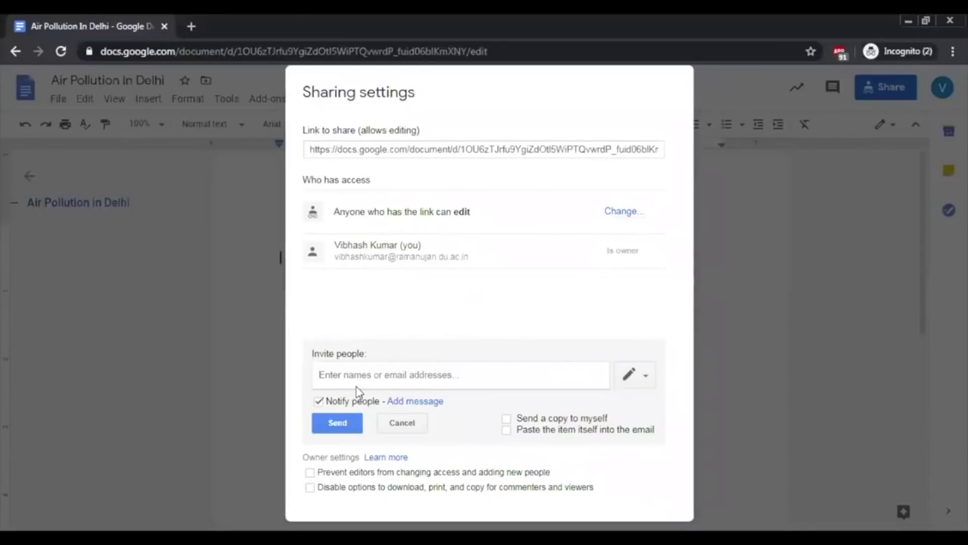
{"action": "type", "text": "ak"}
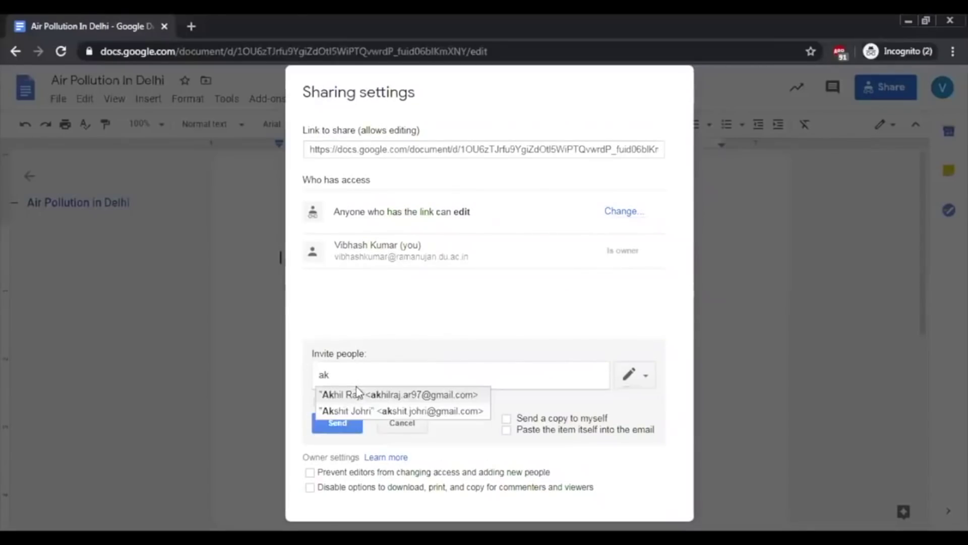
{"action": "left_click", "coordinate": [357, 395]}
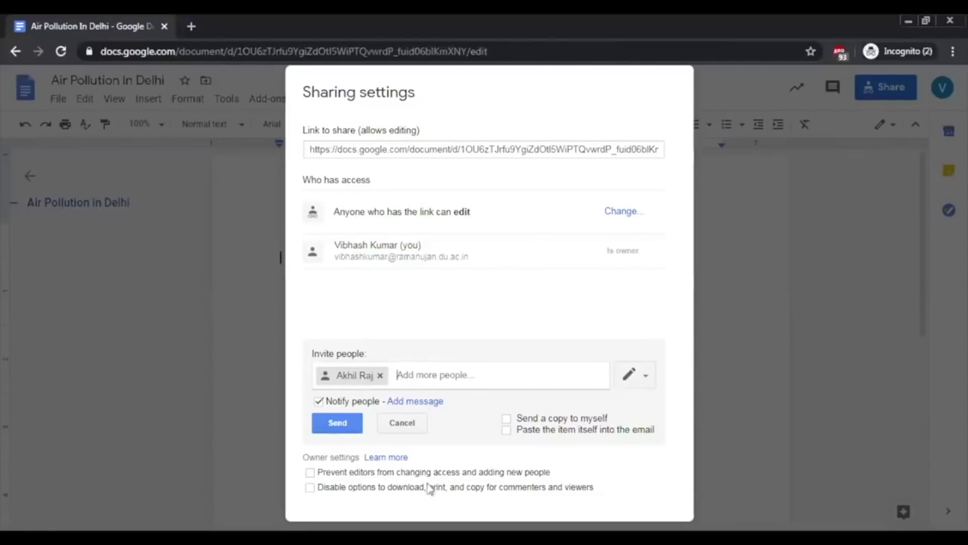
{"action": "left_click", "coordinate": [310, 472]}
{"action": "left_click", "coordinate": [399, 426]}
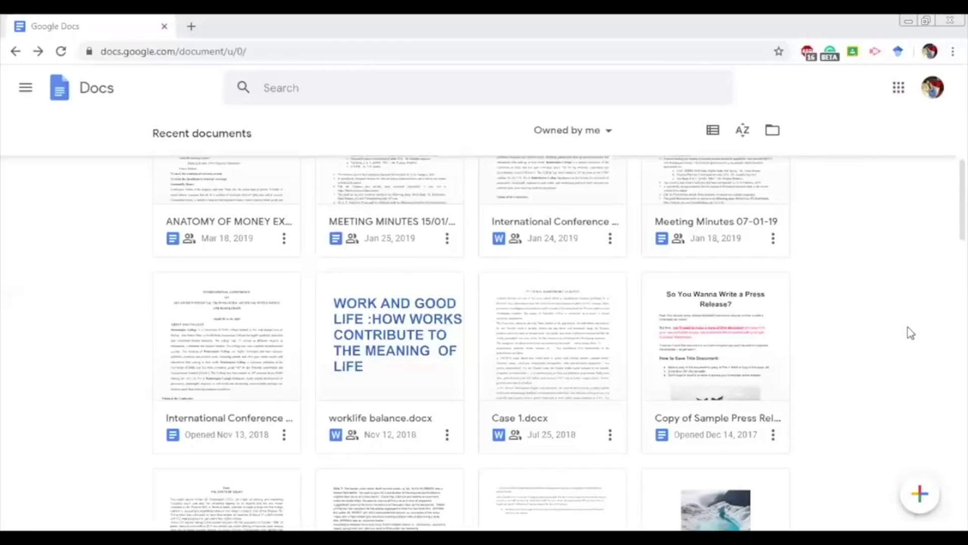
Step: Open the Course Completion document from the recent documents and review its sharing settings
{"action": "scroll", "coordinate": [866, 268], "scroll_direction": "up", "scroll_amount": 6}
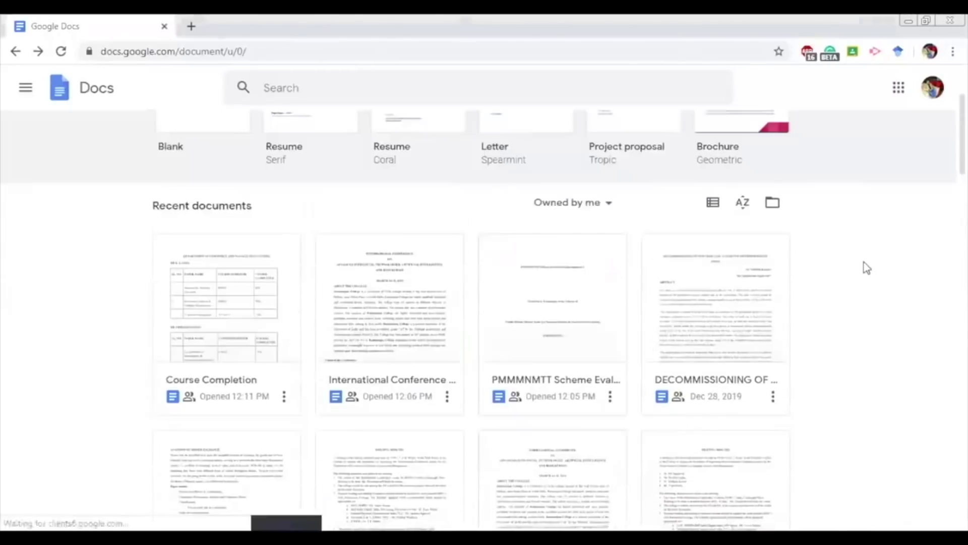
{"action": "left_click", "coordinate": [238, 319]}
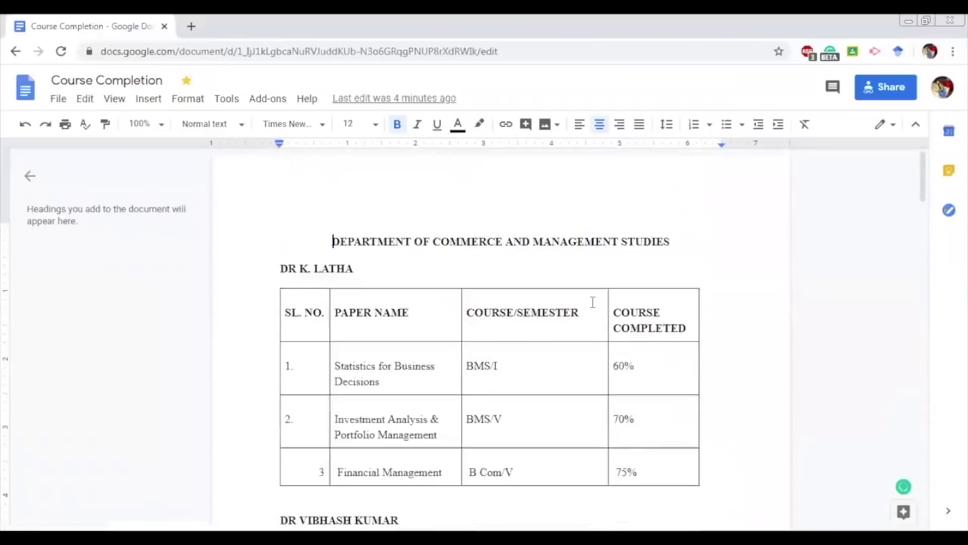
{"action": "left_click", "coordinate": [886, 90]}
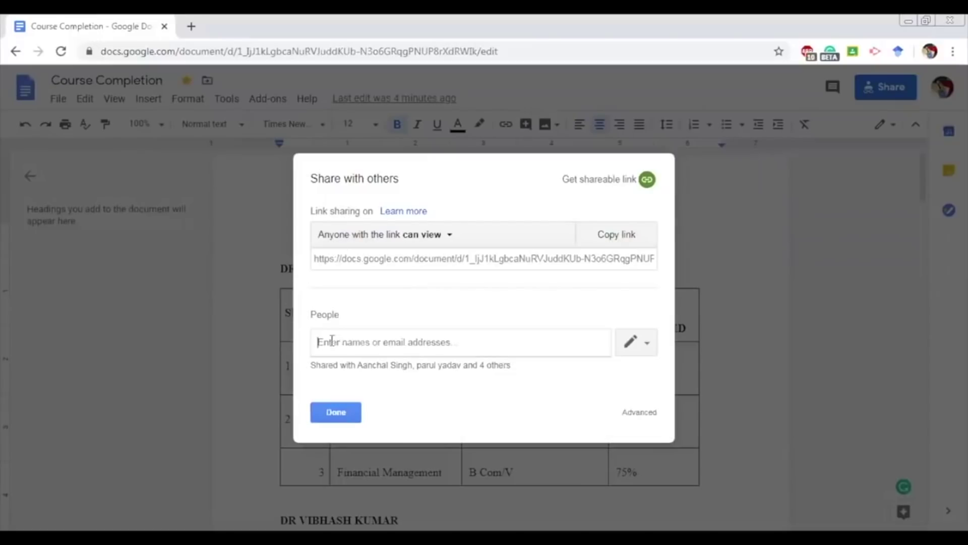
{"action": "left_click", "coordinate": [412, 348]}
{"action": "left_click", "coordinate": [336, 412]}
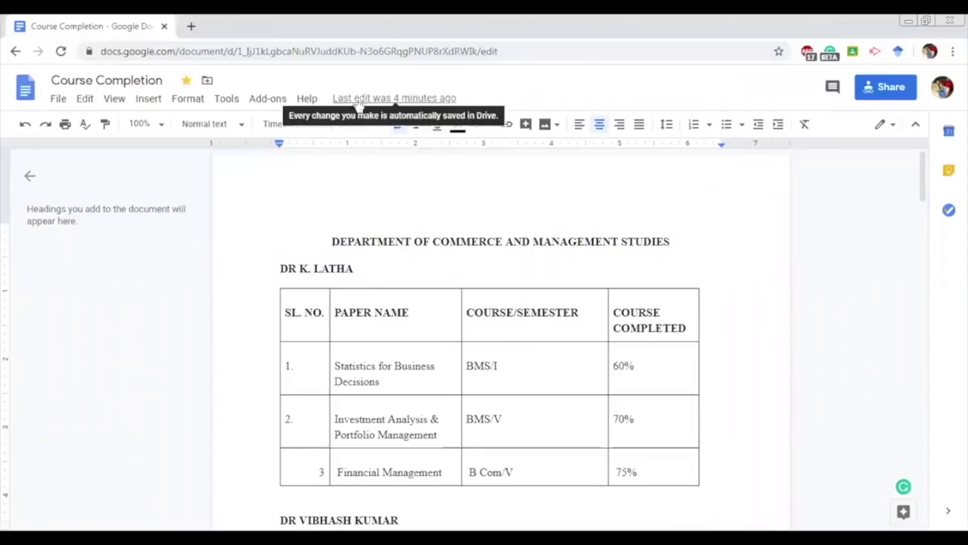
Step: Open the version history and examine the edits made in the October 17, 2019, 12:31 PM version
{"action": "left_click", "coordinate": [383, 99]}
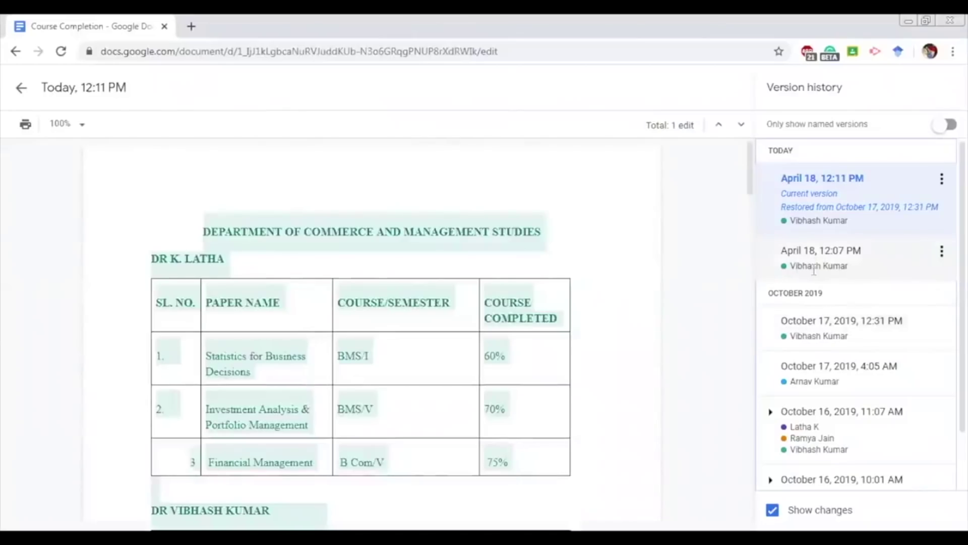
{"action": "left_click", "coordinate": [815, 336]}
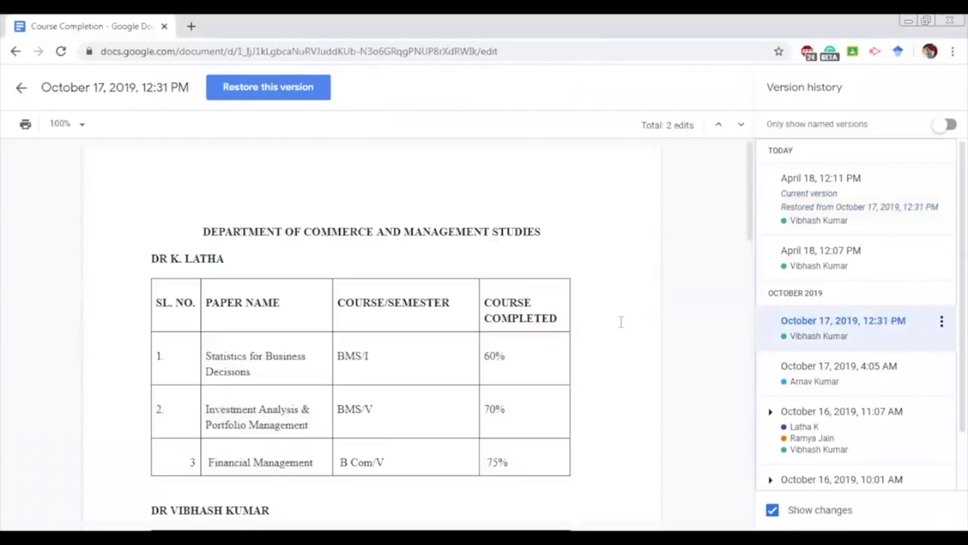
{"action": "scroll", "coordinate": [622, 324], "scroll_direction": "down", "scroll_amount": 6}
{"action": "scroll", "coordinate": [621, 322], "scroll_direction": "down", "scroll_amount": 1}
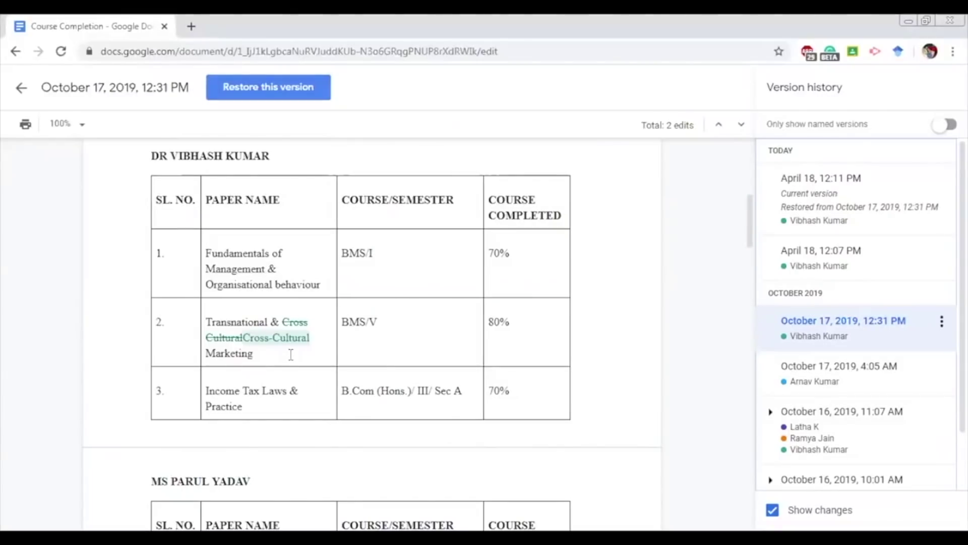
{"action": "scroll", "coordinate": [291, 354], "scroll_direction": "up", "scroll_amount": 1}
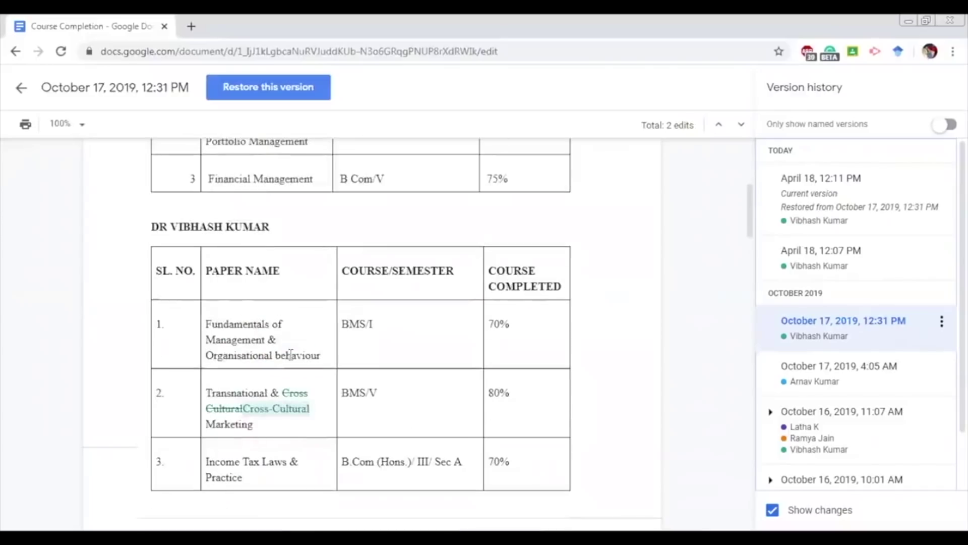